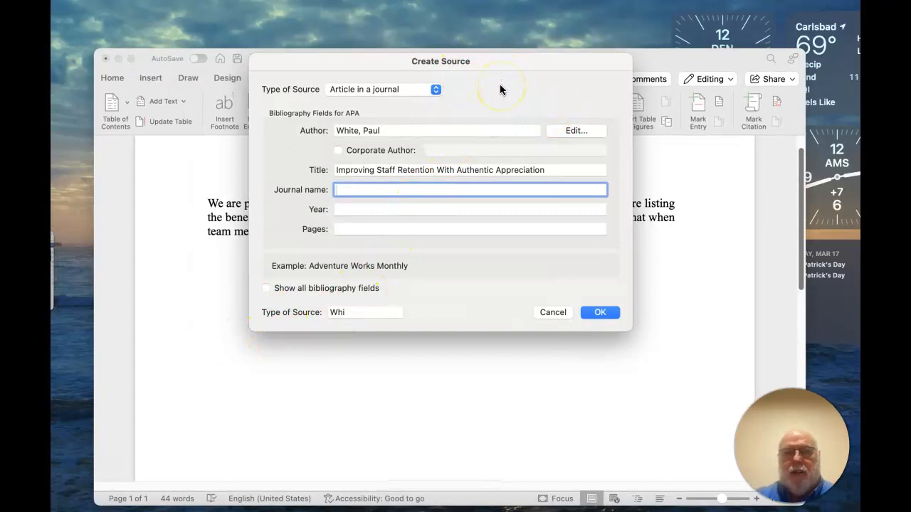
# - Review the available source types for the new citation source and keep Article in a journal
pyautogui.moveTo(501, 64); pyautogui.dragTo(497, 294)
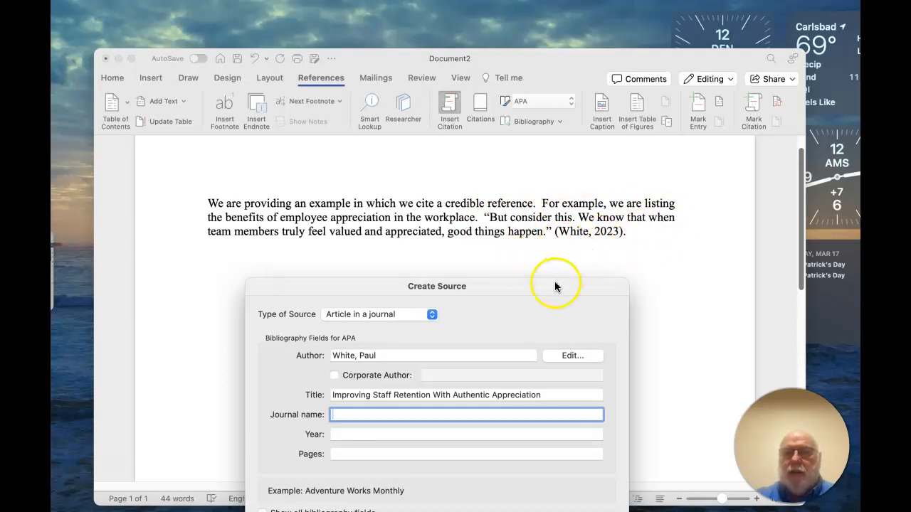
pyautogui.moveTo(550, 286); pyautogui.dragTo(561, 187)
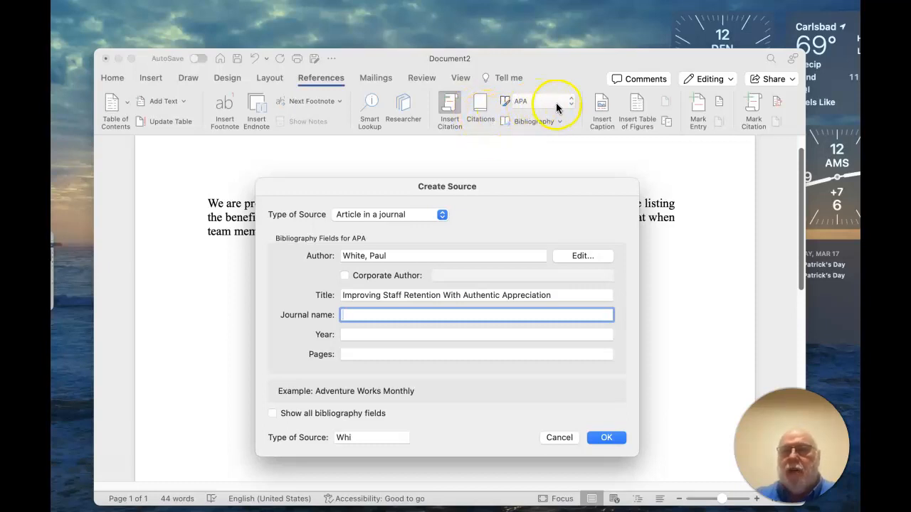
pyautogui.moveTo(515, 189); pyautogui.dragTo(516, 161)
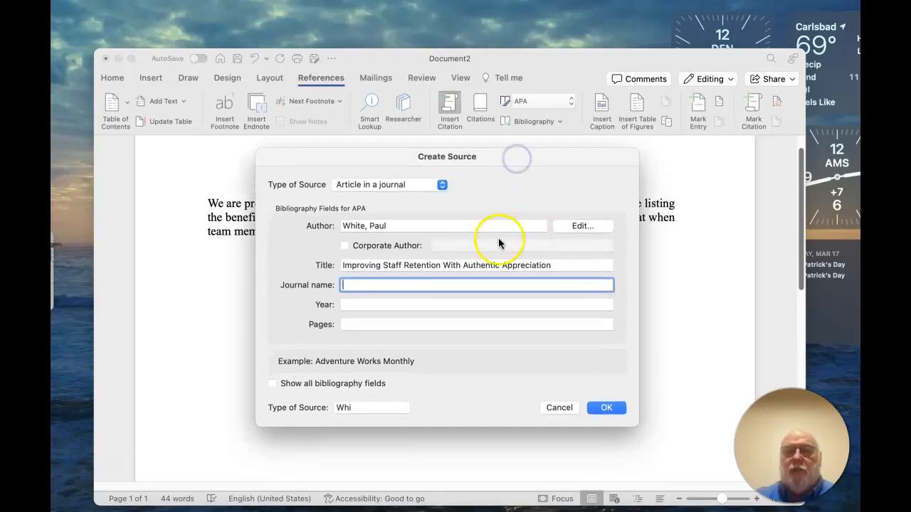
pyautogui.click(440, 185)
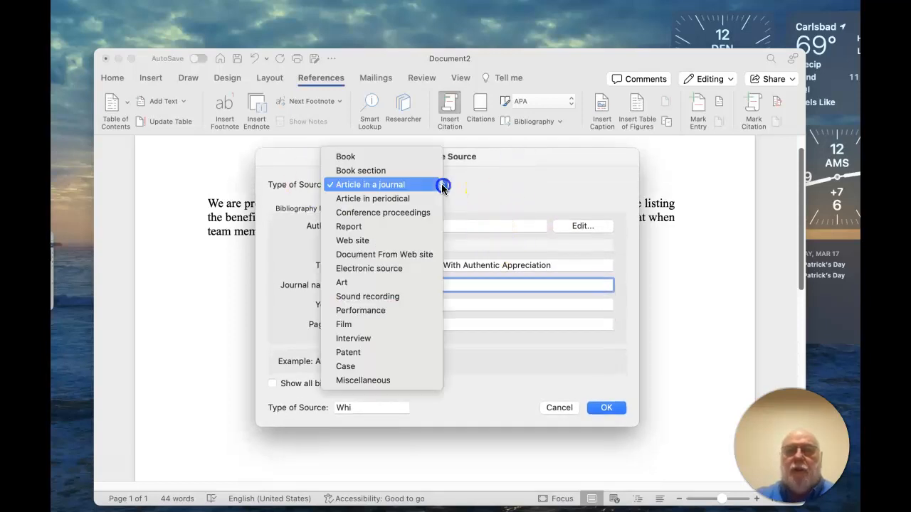
pyautogui.click(402, 188)
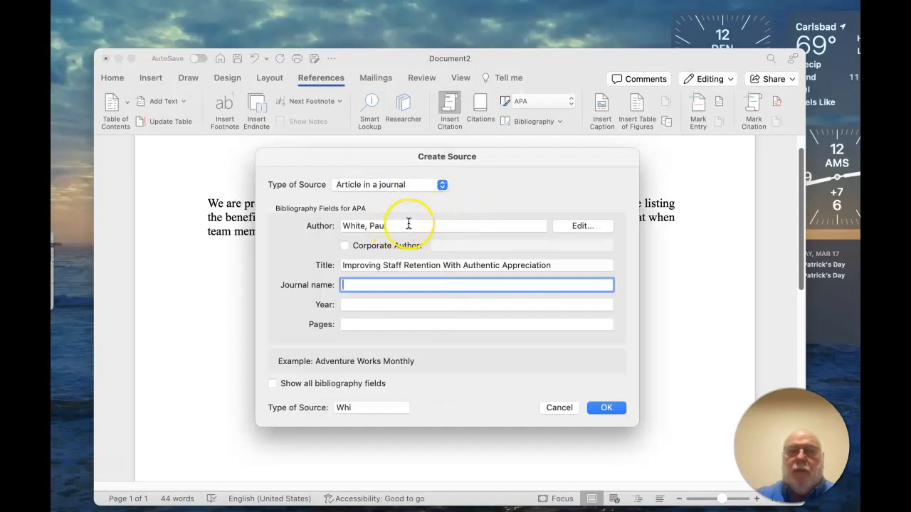
# - View the author name editor and the corporate author option for the new source without adding a name
pyautogui.click(573, 226)
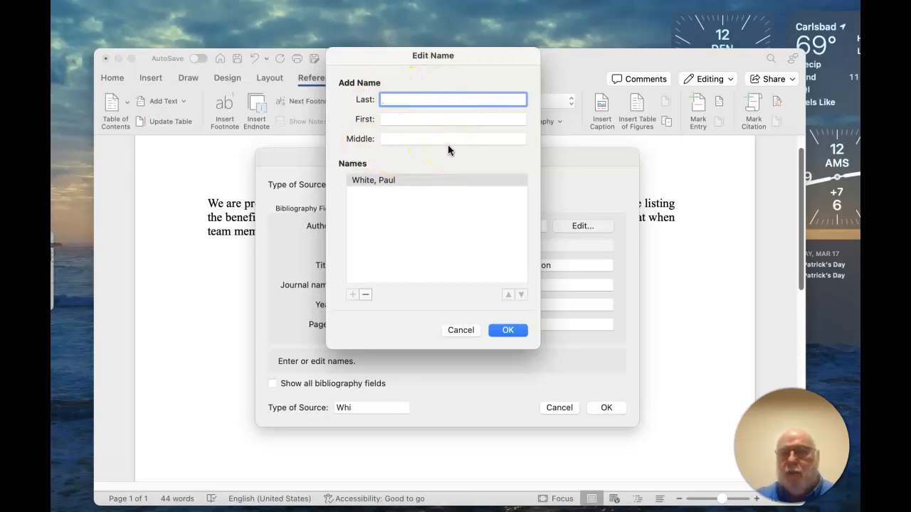
pyautogui.click(460, 331)
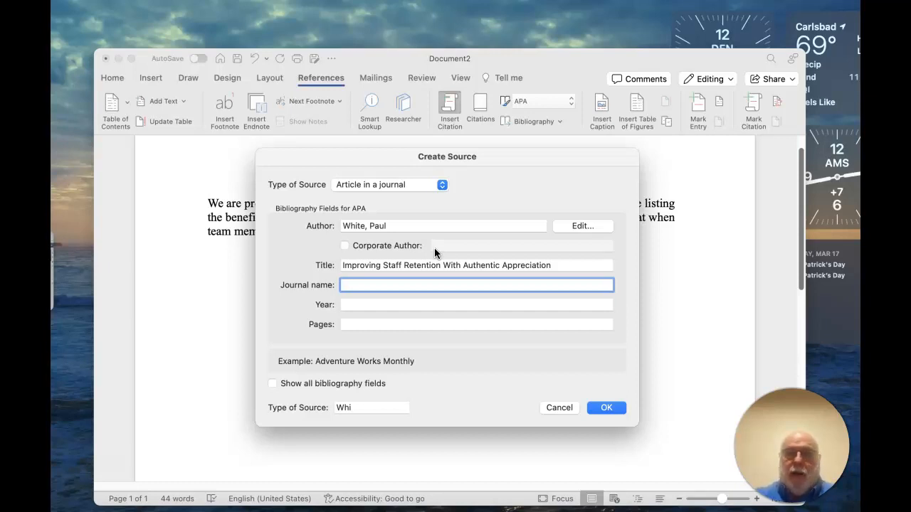
pyautogui.click(345, 249)
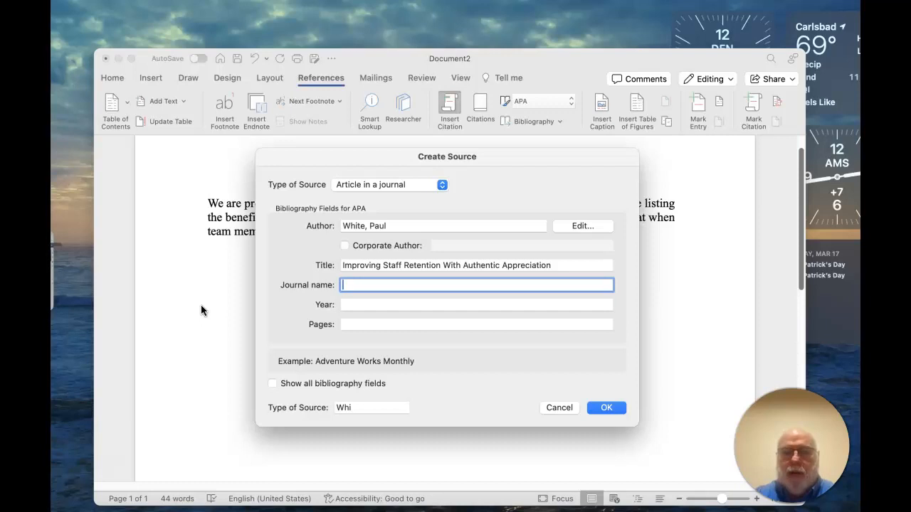
# - Complete the source with journal name Chriopratci Economics, year 2023 and pages 25-26, and insert its citation
pyautogui.write('Chriopratci Economics')
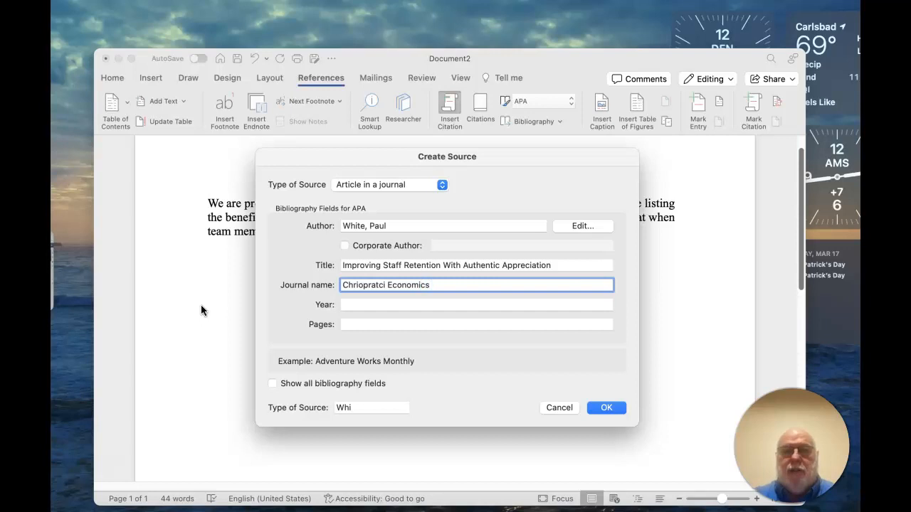
pyautogui.click(360, 304)
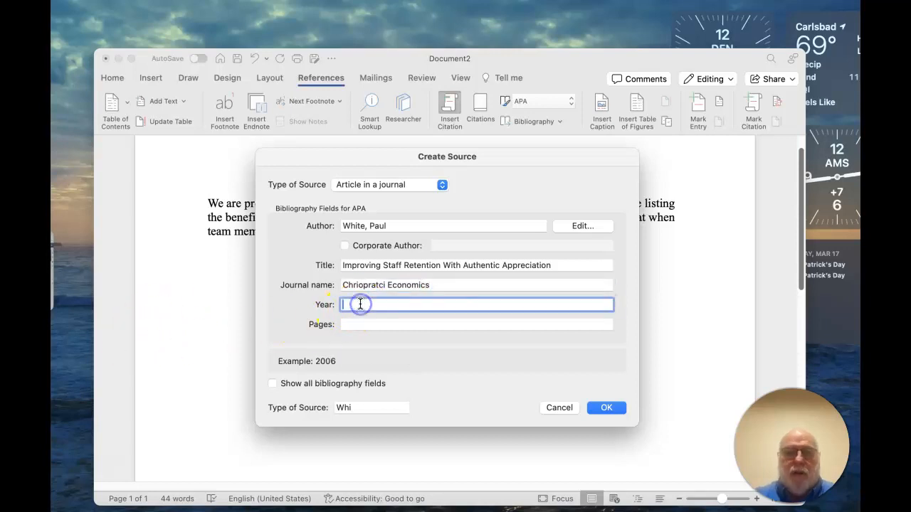
pyautogui.write('2023')
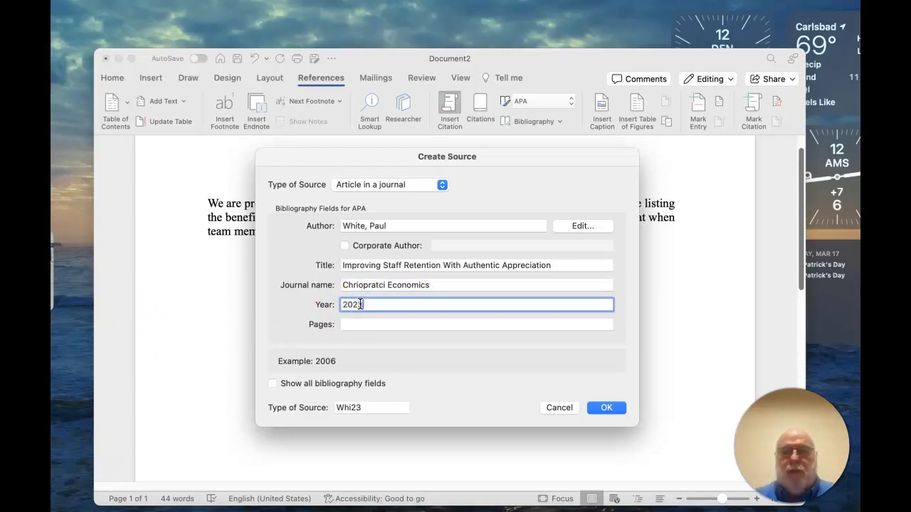
pyautogui.click(362, 324)
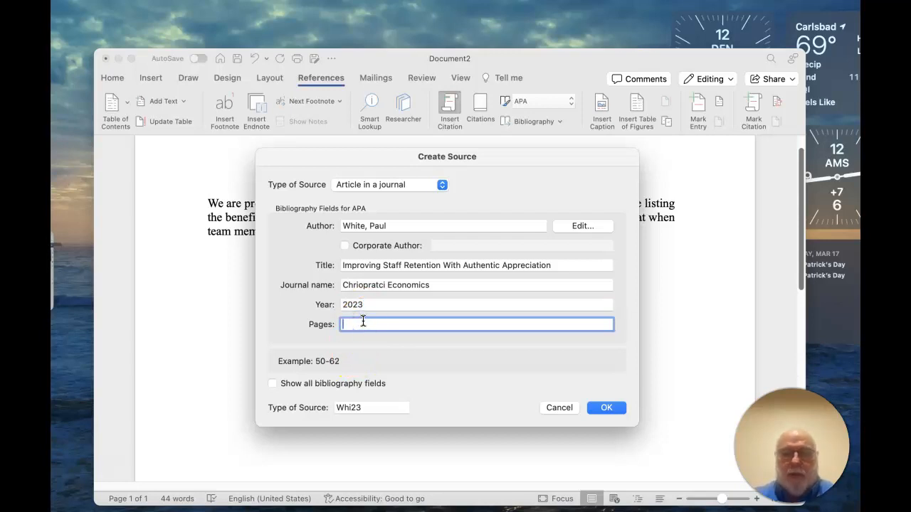
pyautogui.write('25-')
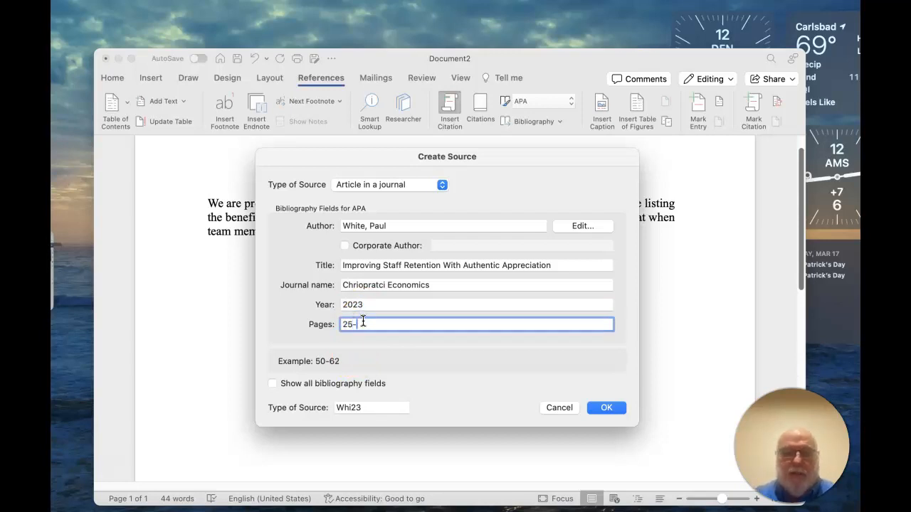
pyautogui.write('28')
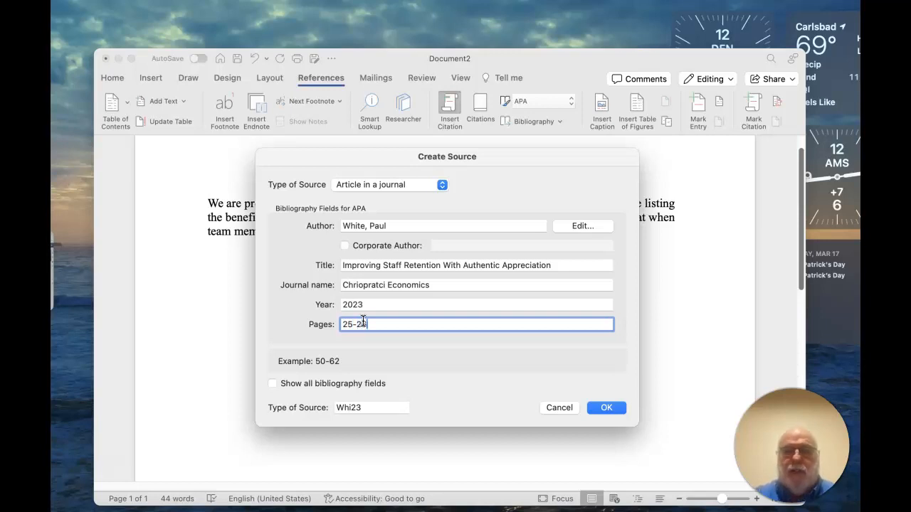
pyautogui.click(607, 408)
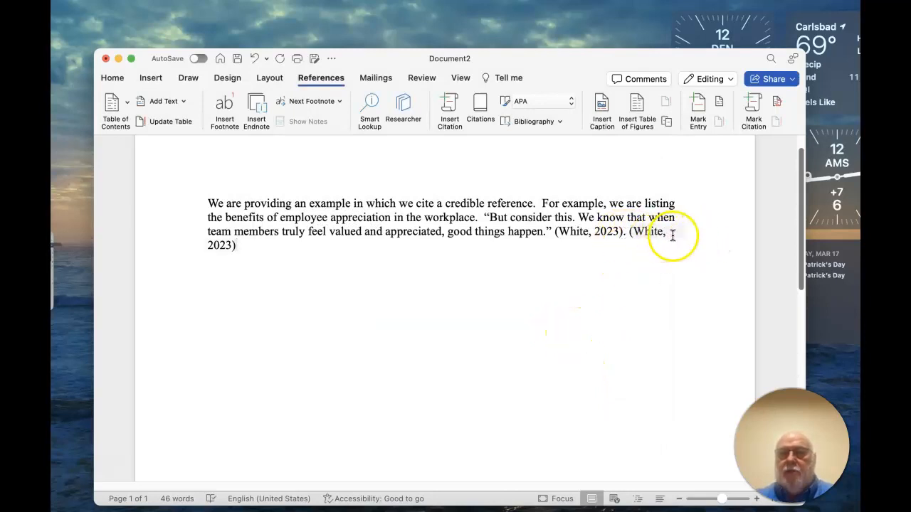
# - Delete the hand-typed in-text citation after the quotation, leaving only the inserted one
pyautogui.click(627, 232)
pyautogui.press('BackSpace')
pyautogui.press('BackSpace')
pyautogui.press('BackSpace')
pyautogui.press('BackSpace')
pyautogui.press('BackSpace')
pyautogui.press('BackSpace')
pyautogui.press('BackSpace')
pyautogui.press('BackSpace')
pyautogui.press('BackSpace')
pyautogui.press('BackSpace')
pyautogui.press('BackSpace')
pyautogui.press('BackSpace')
pyautogui.press('BackSpace')
pyautogui.press('BackSpace')
pyautogui.press('BackSpace')
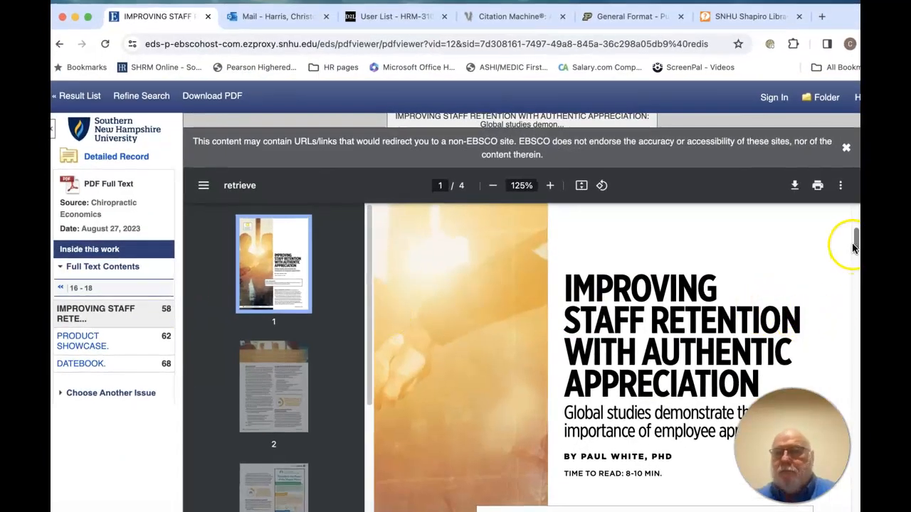
# - Check the quoted passage on page 2 of the article PDF and return to the Word document
pyautogui.moveTo(854, 242); pyautogui.dragTo(840, 315)
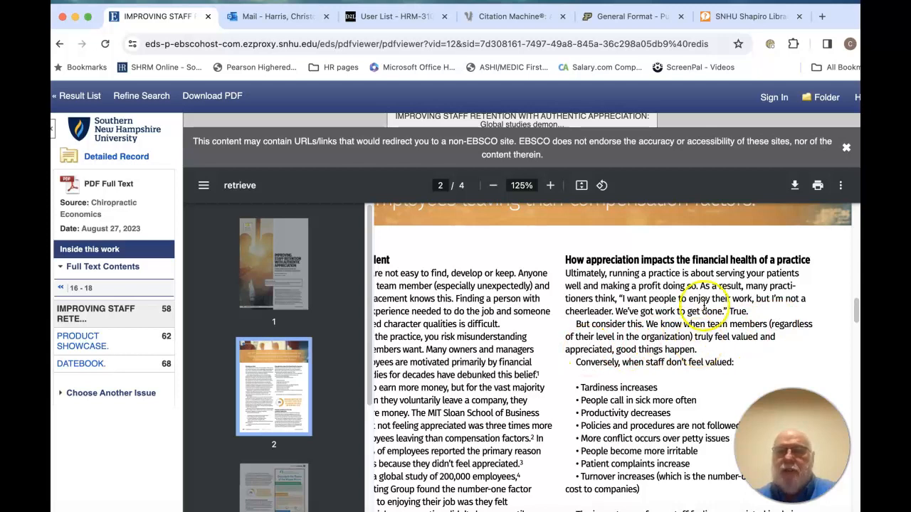
pyautogui.click(52, 270)
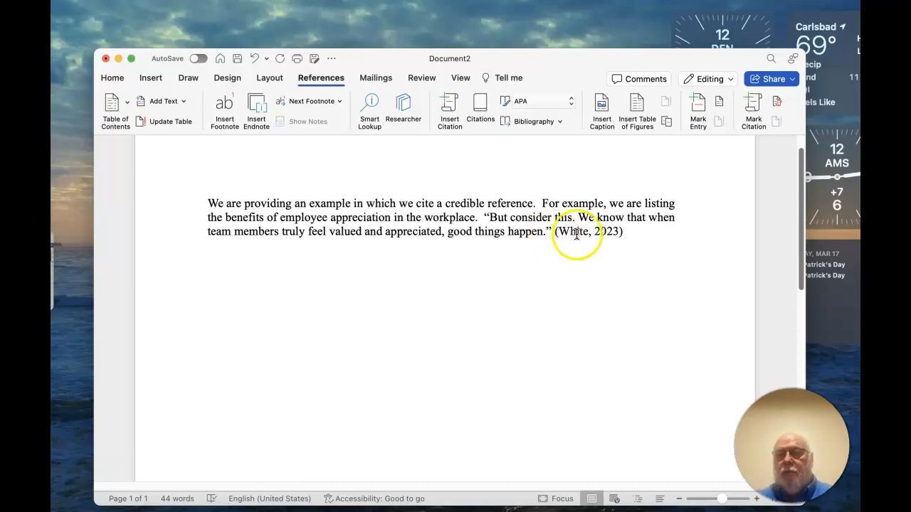
# - Insert a built-in Works Cited list two lines below the cited paragraph
pyautogui.click(635, 233)
pyautogui.press('Return')
pyautogui.press('Return')
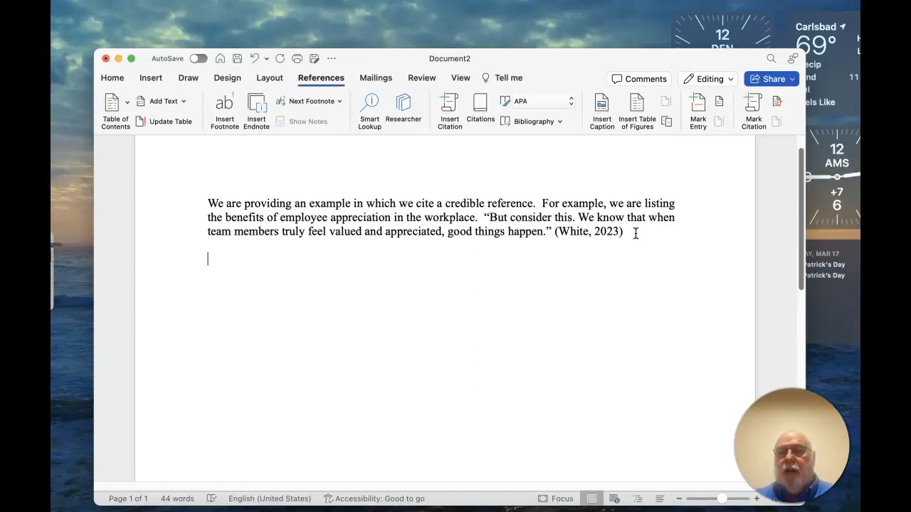
pyautogui.click(551, 123)
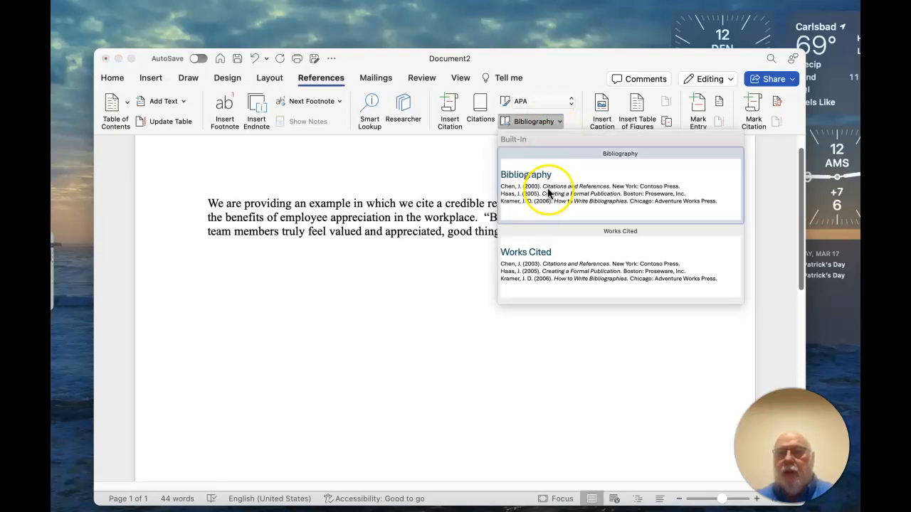
pyautogui.click(543, 275)
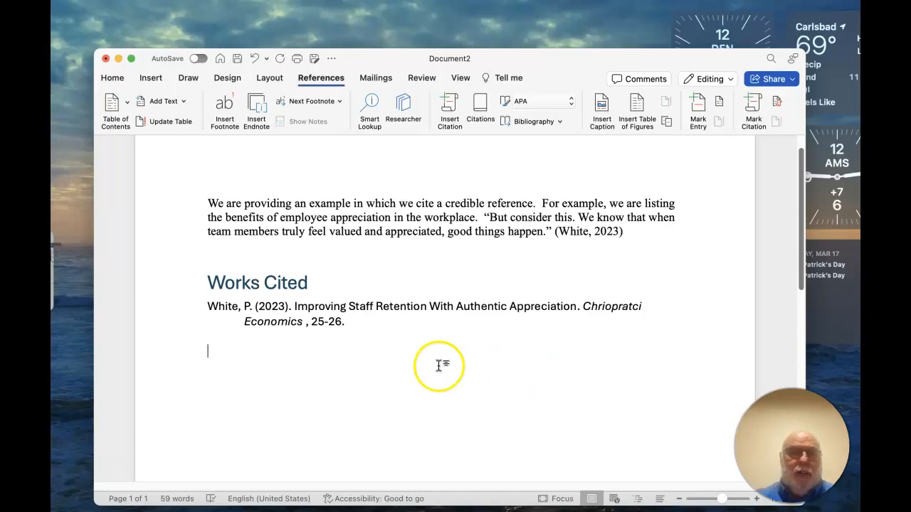
# - Switch to Chrome and open the Shapiro Library citation help FAQ "How do I cite a website in APA Style?"
pyautogui.click(53, 270)
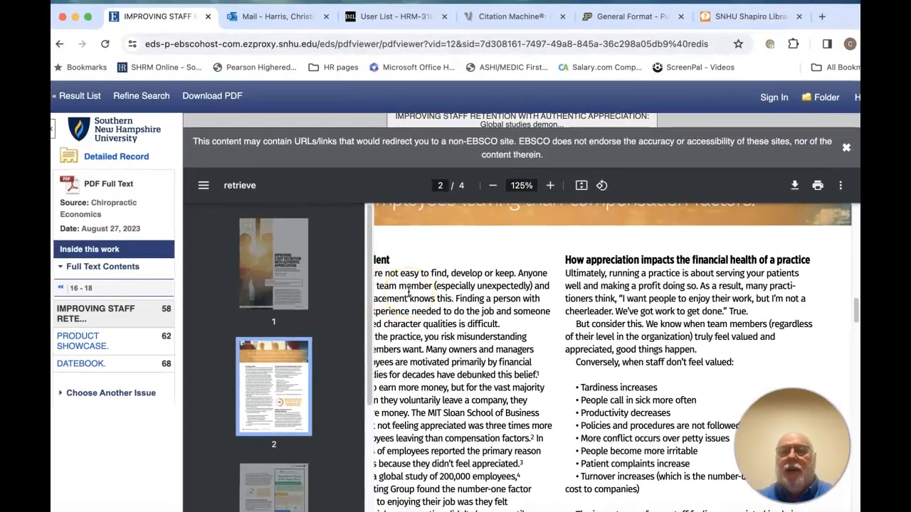
pyautogui.click(438, 278)
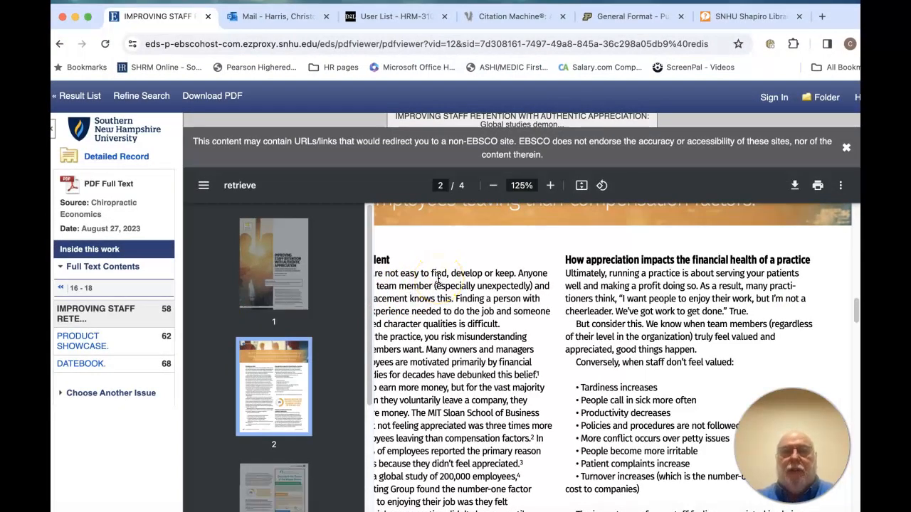
pyautogui.click(748, 18)
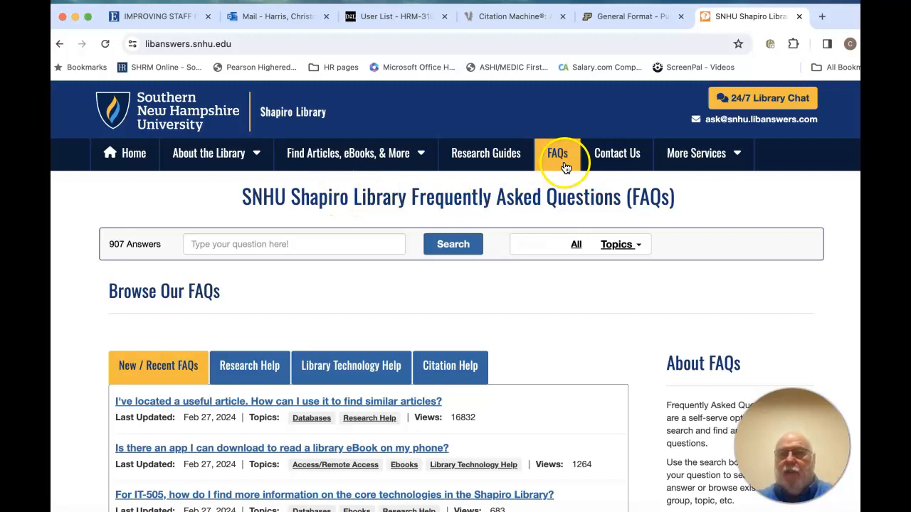
pyautogui.click(459, 366)
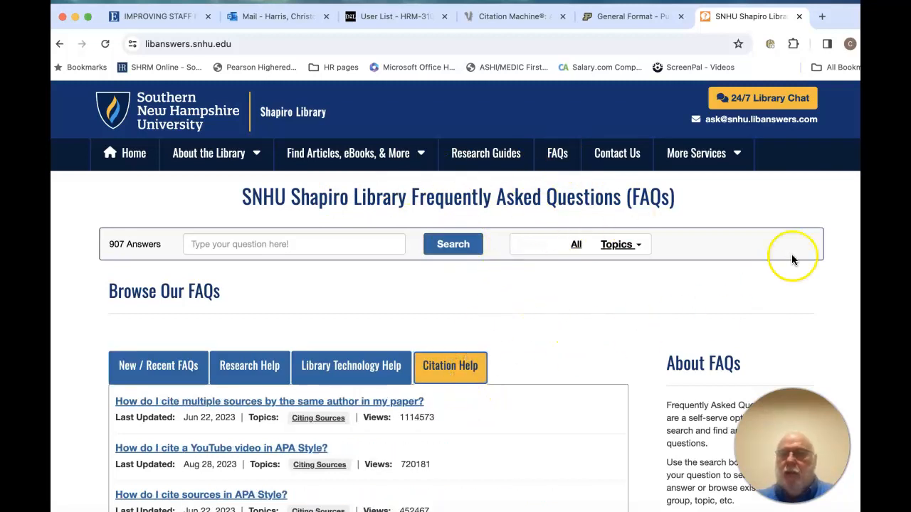
pyautogui.scroll(-5, 456, 299)
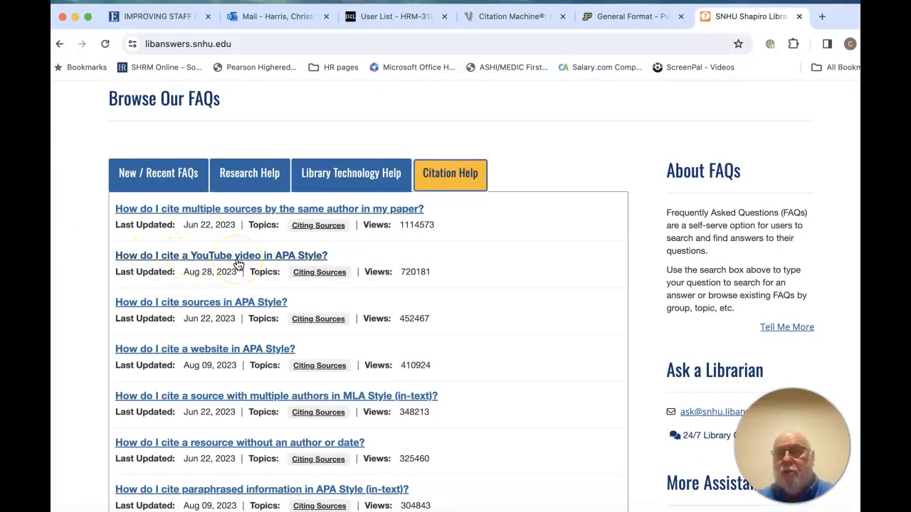
pyautogui.click(214, 350)
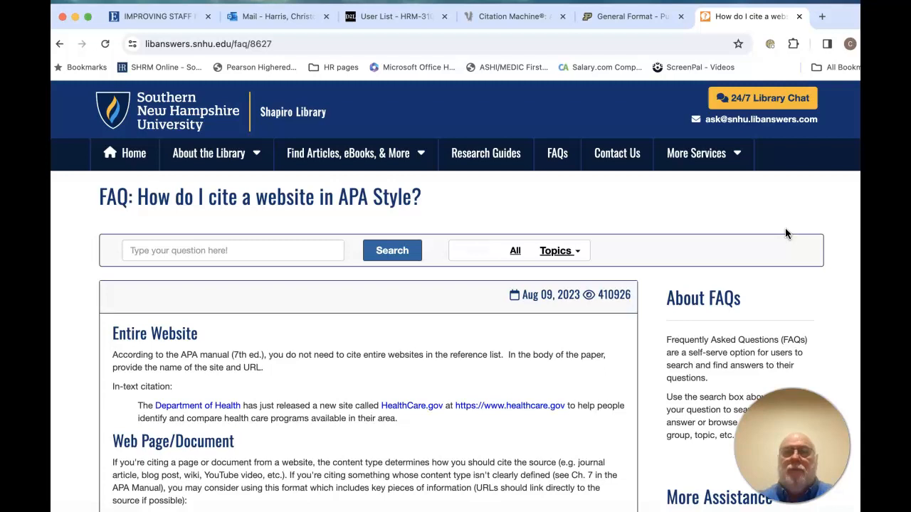
# - Review the General Format page of the Purdue OWL APA guide and dismiss the video advertisement
pyautogui.click(602, 19)
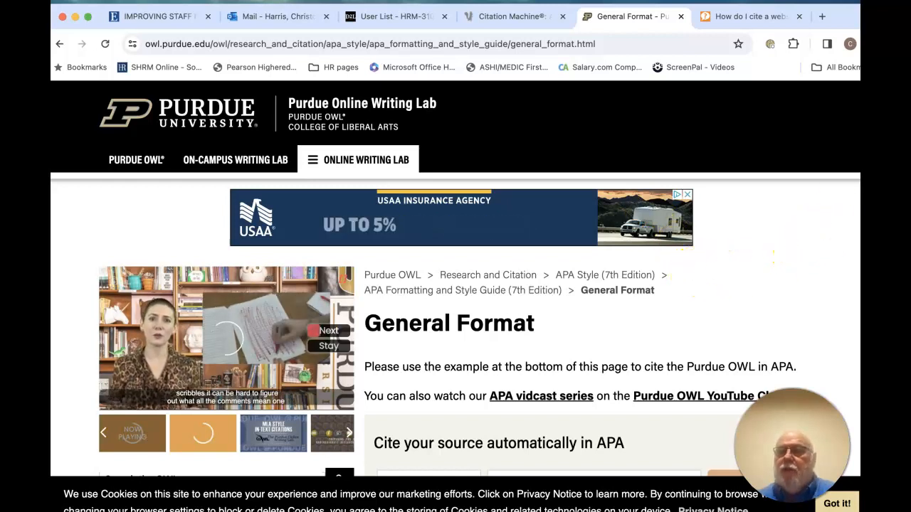
pyautogui.scroll(-5, 210, 202)
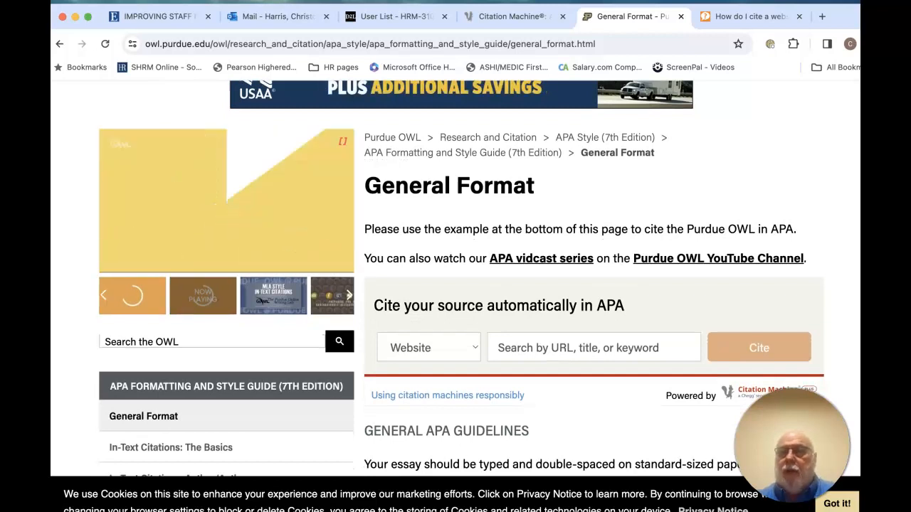
pyautogui.scroll(-2, 456, 278)
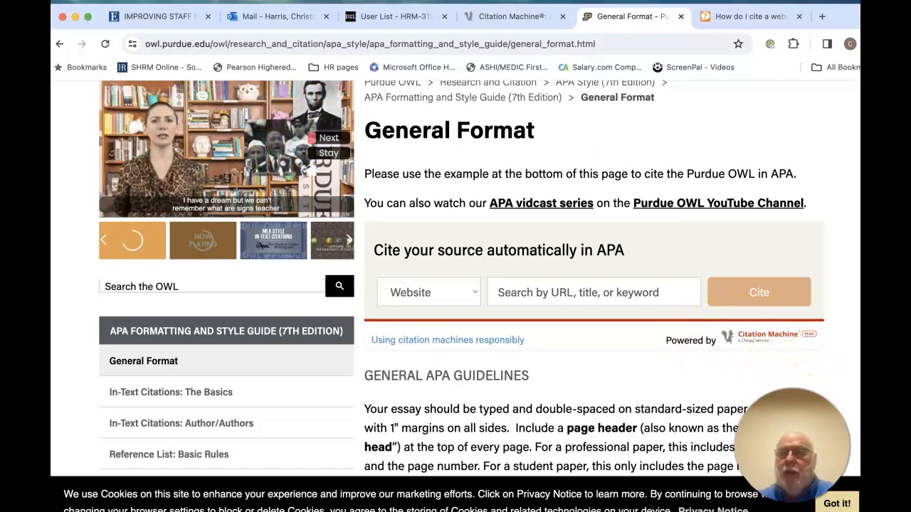
pyautogui.scroll(-3, 595, 285)
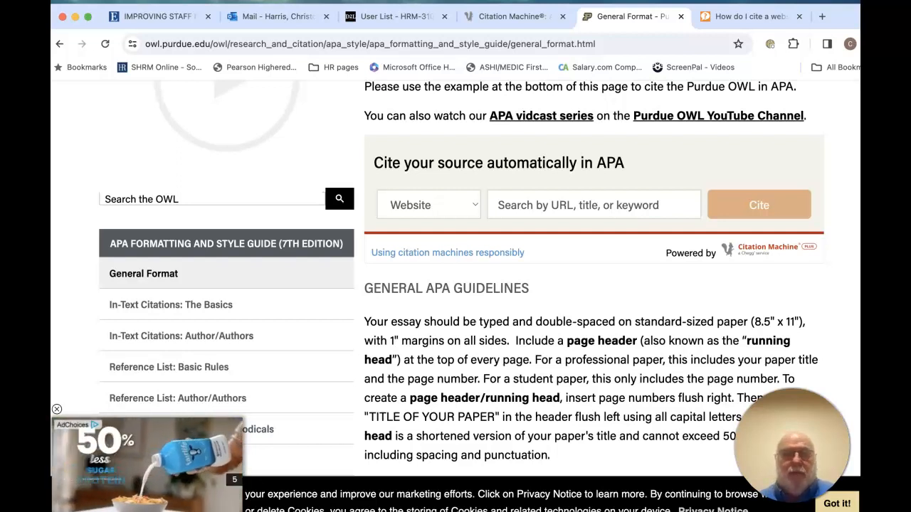
pyautogui.click(57, 412)
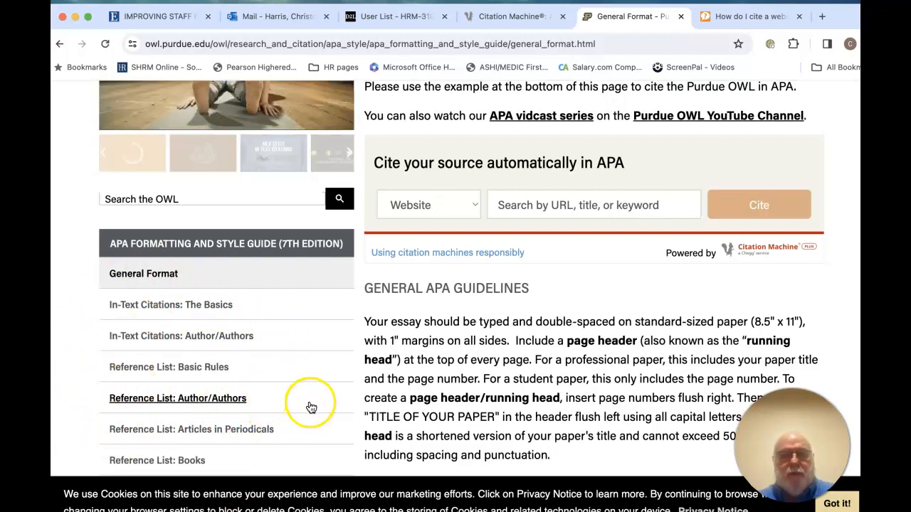
# - Open the Purdue OWL page Reference List: Basic Rules and examine the basic rules for most sources
pyautogui.click(188, 373)
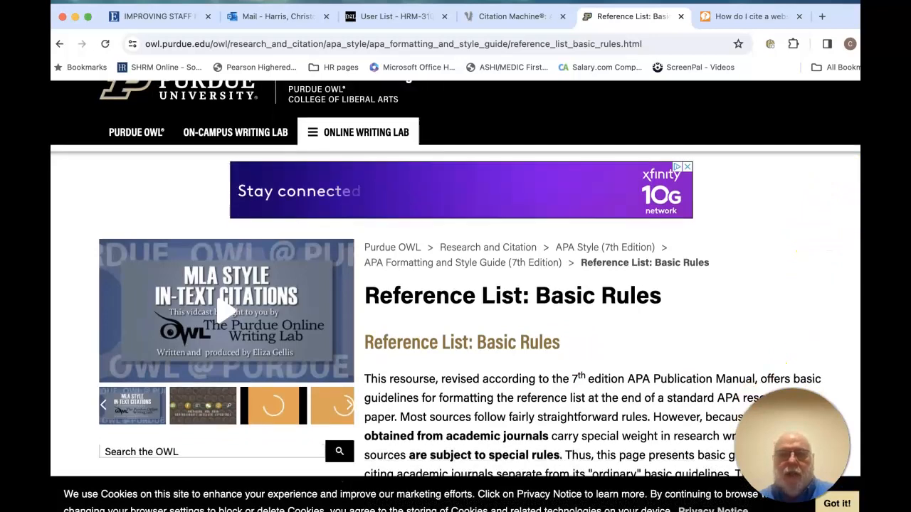
pyautogui.scroll(-4, 456, 285)
pyautogui.scroll(-5, 461, 277)
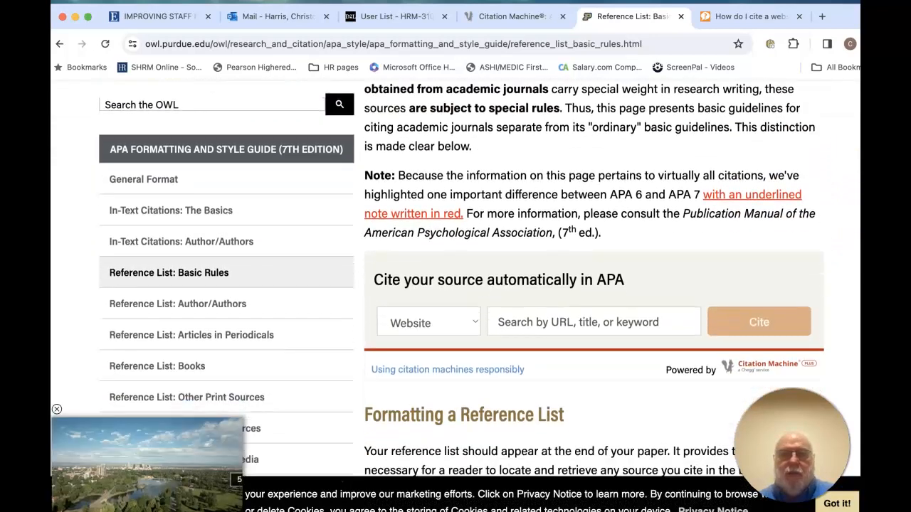
pyautogui.scroll(-3, 461, 278)
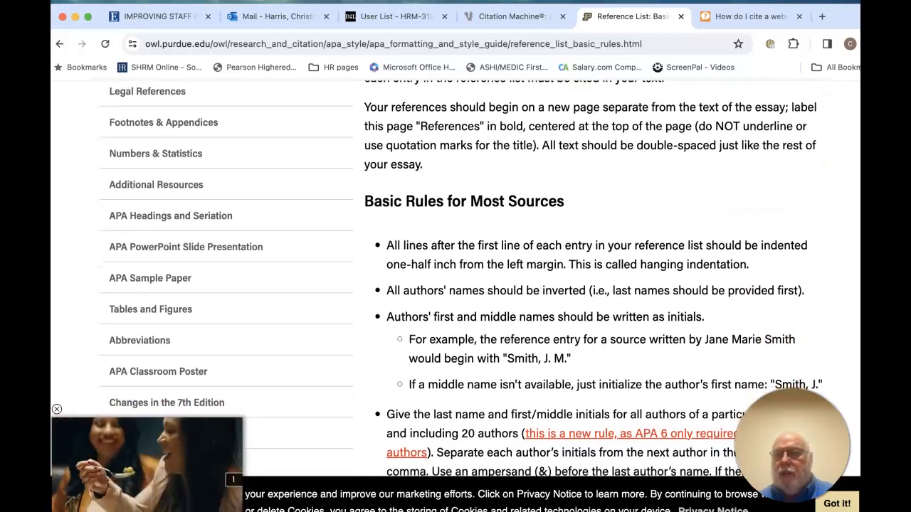
# - Review the Formatting a Reference List guidance, the basic rules for most sources and the automatic APA citation box on the Purdue OWL page
pyautogui.scroll(3, 461, 278)
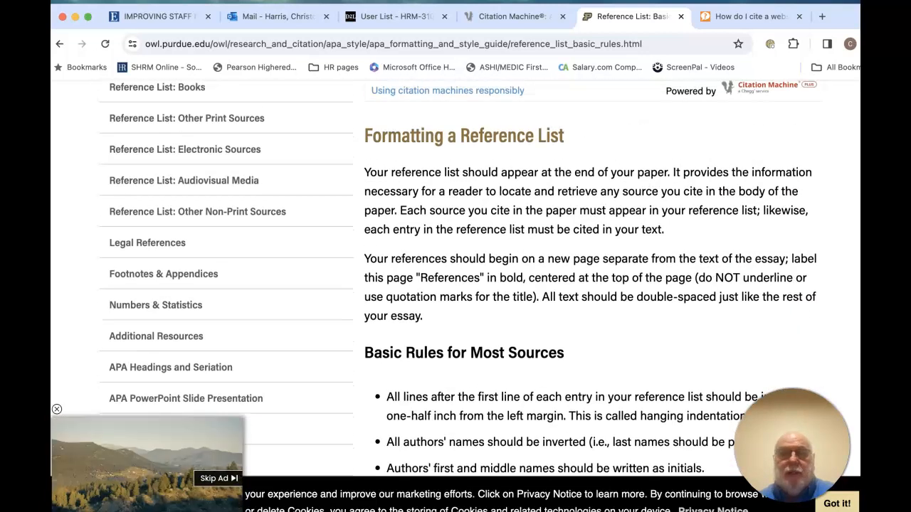
pyautogui.scroll(2, 461, 278)
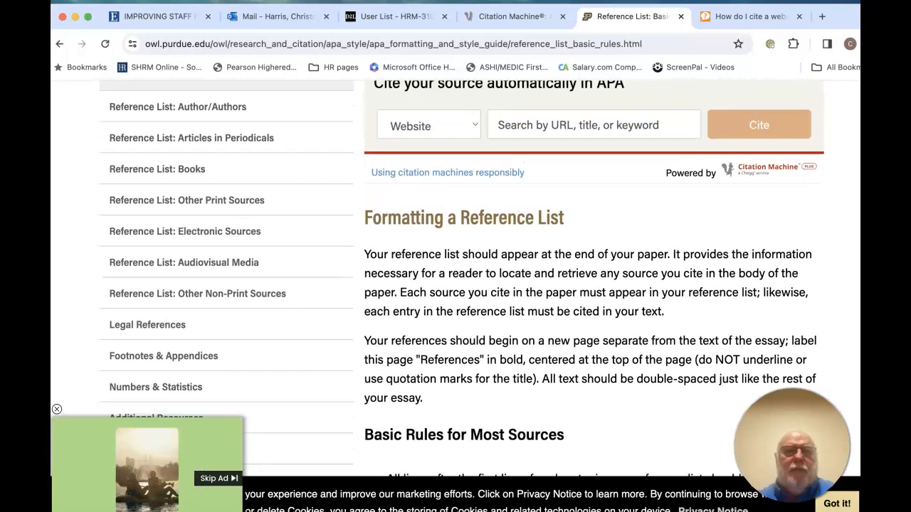
pyautogui.scroll(2, 461, 277)
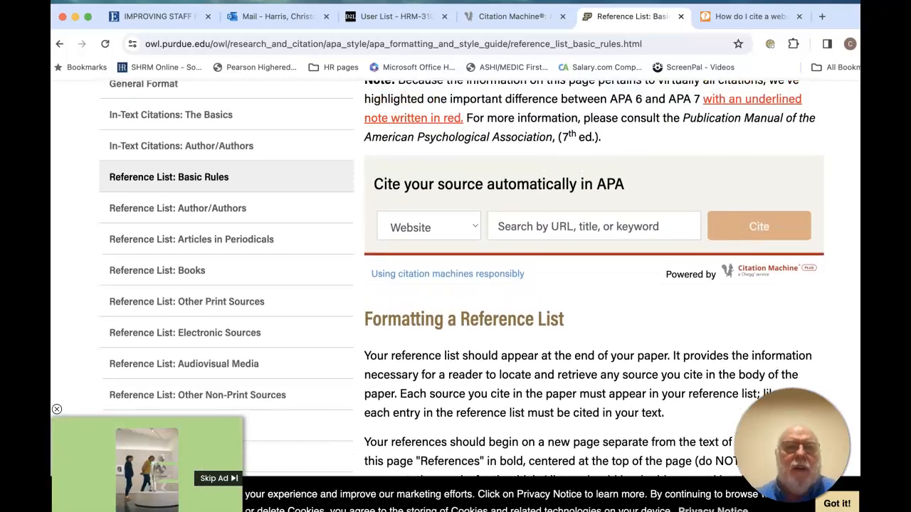
pyautogui.scroll(-2, 461, 278)
pyautogui.scroll(-3, 461, 277)
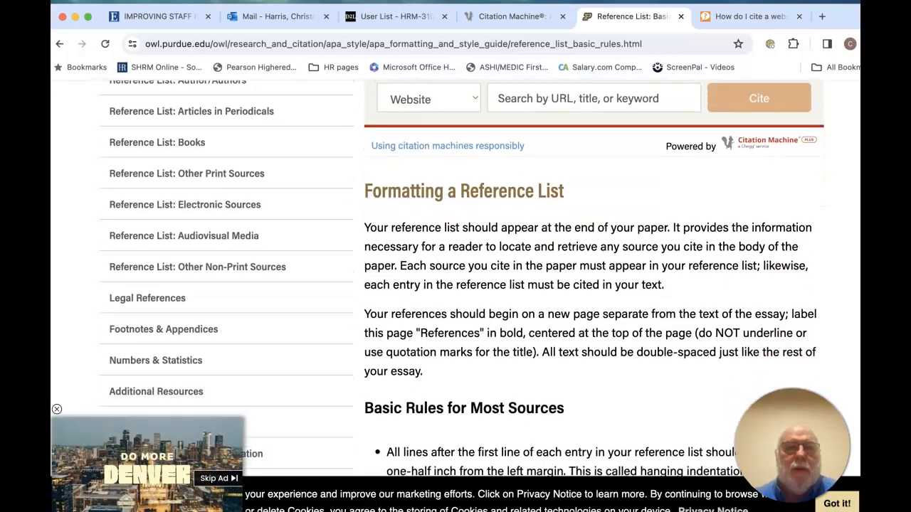
pyautogui.scroll(-1, 461, 277)
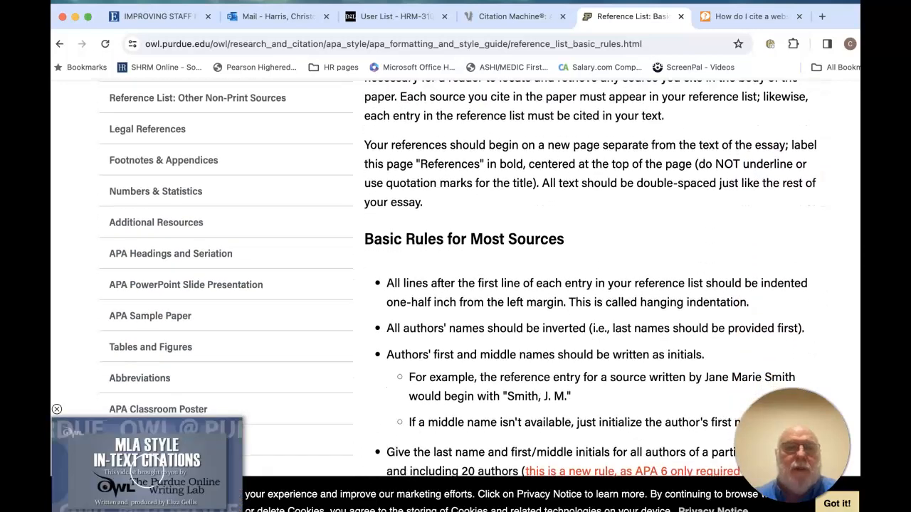
pyautogui.scroll(-1, 461, 278)
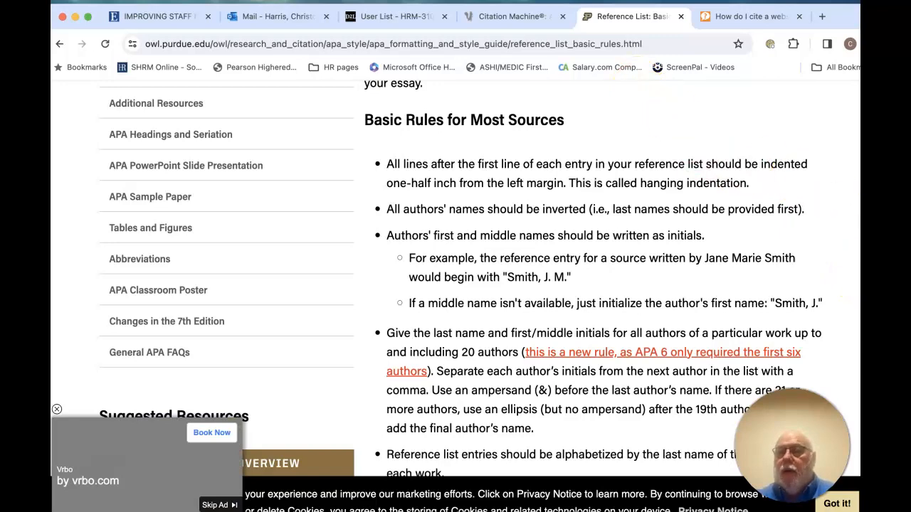
pyautogui.scroll(10, 737, 276)
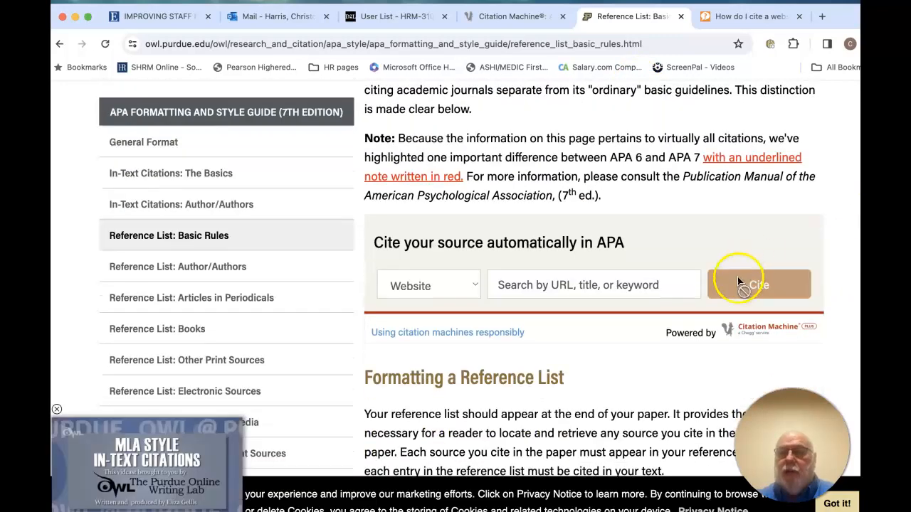
# - Switch to the Citation Machine APA Citation Generator page and examine its source type choices
pyautogui.click(517, 18)
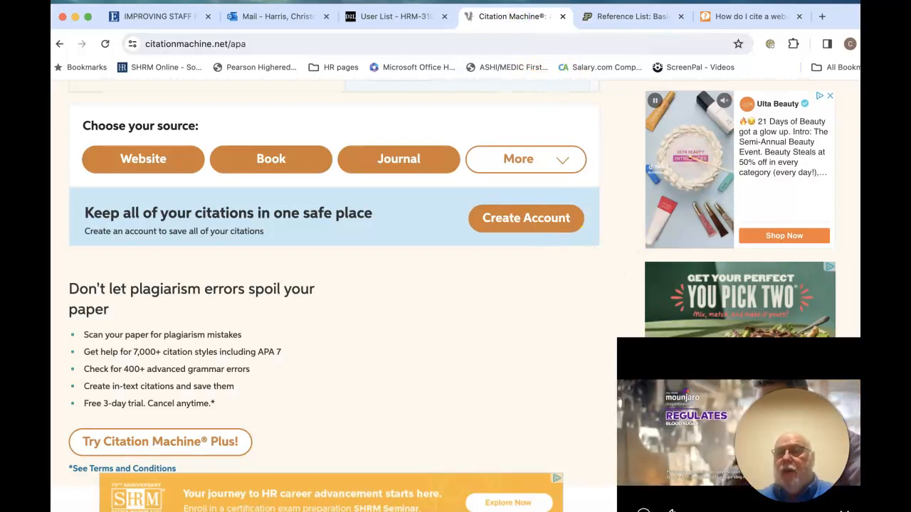
pyautogui.scroll(4, 335, 285)
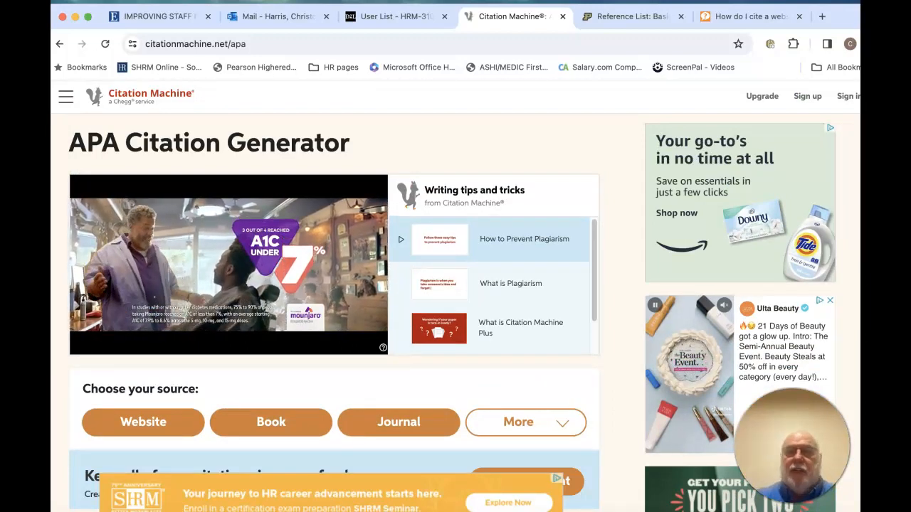
pyautogui.scroll(-3, 334, 285)
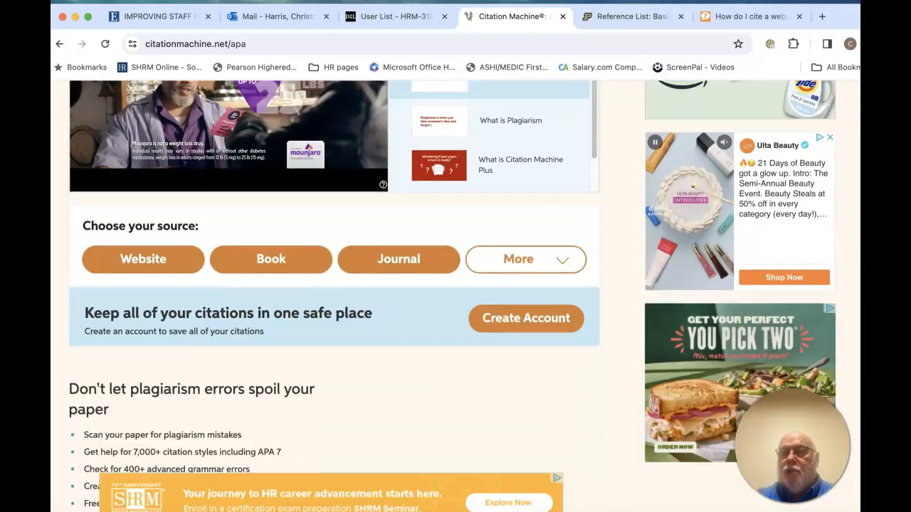
pyautogui.scroll(-2, 334, 285)
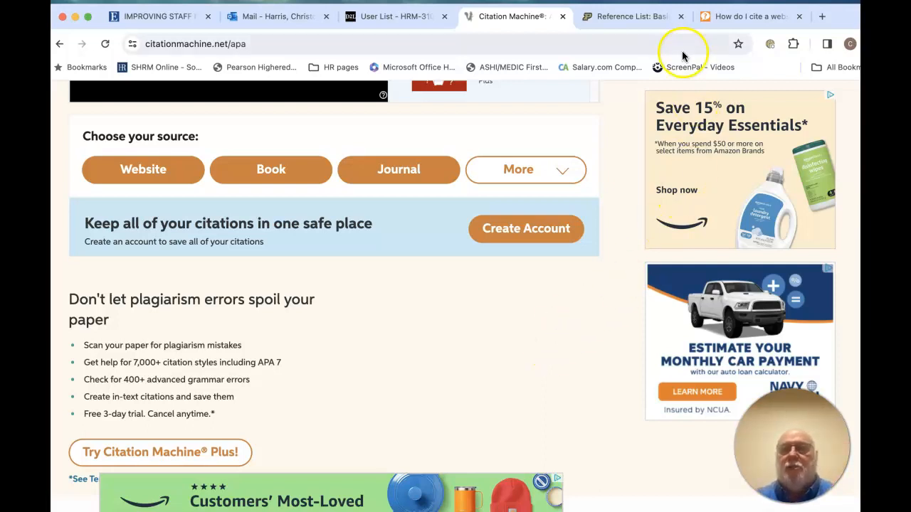
# - Revisit the Shapiro Library FAQ and the Purdue OWL reference list page, and switch back to the Word document
pyautogui.click(759, 22)
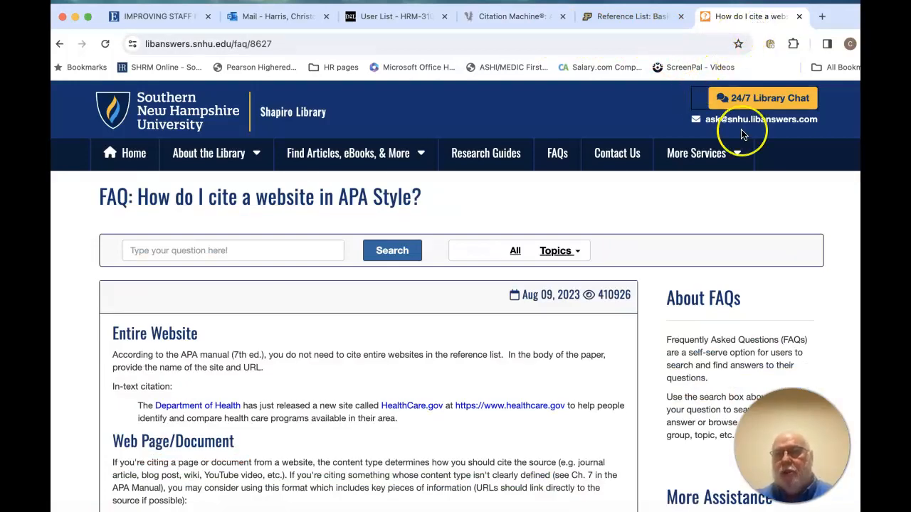
pyautogui.click(604, 22)
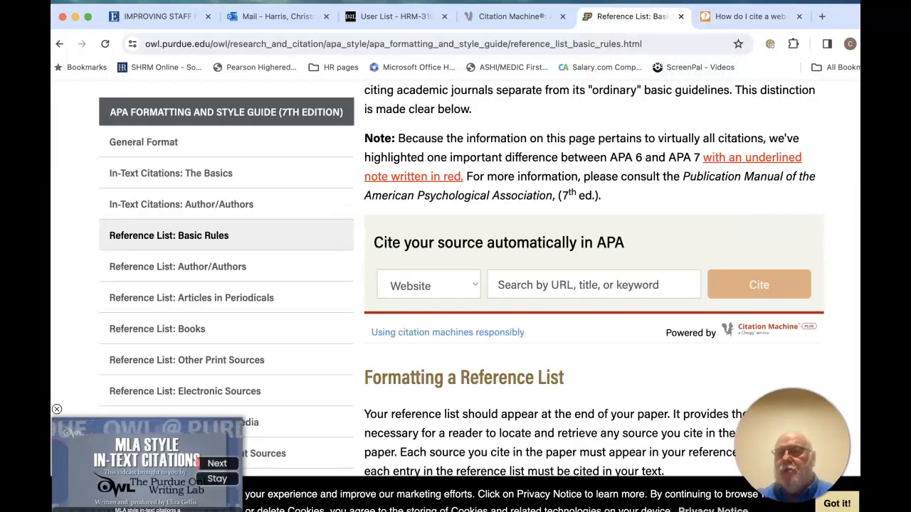
pyautogui.scroll(1, 381, 223)
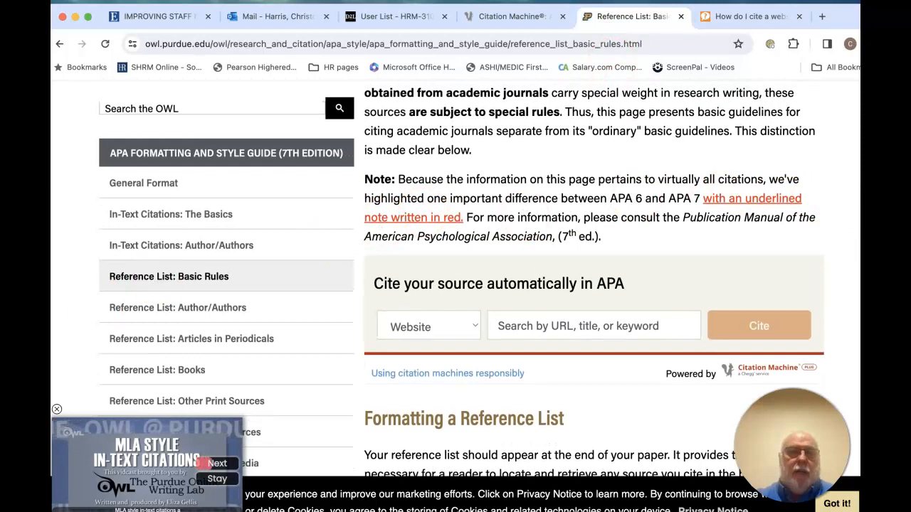
pyautogui.press('super+Tab')
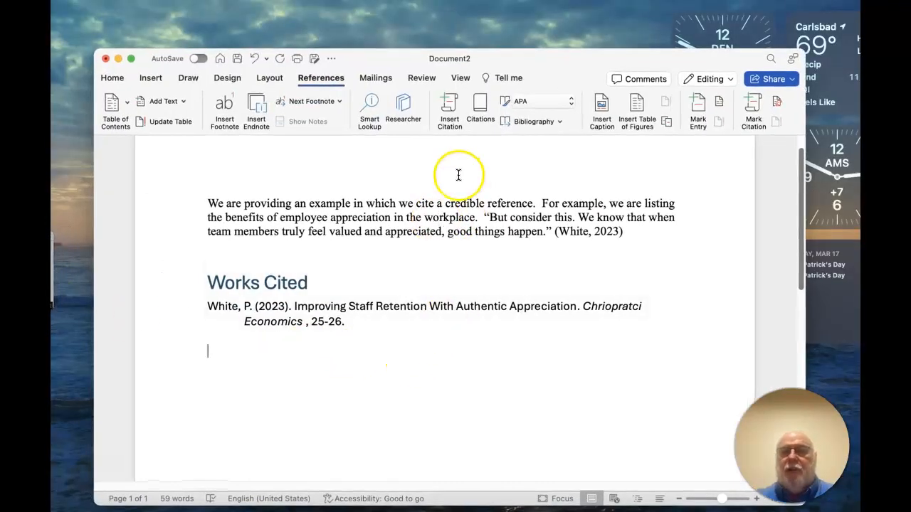